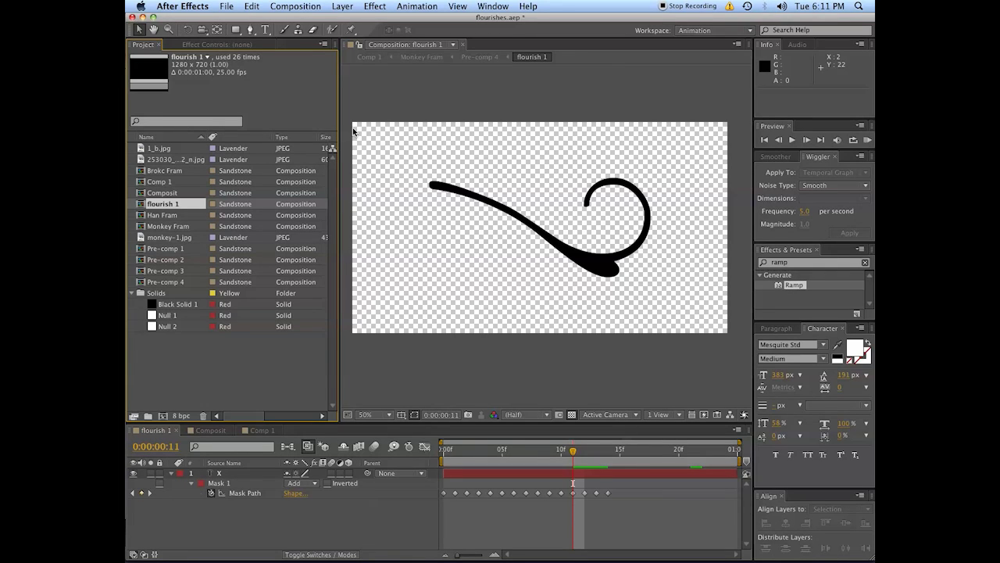
# - Duplicate the flourish layer X, leaving the original hidden and the copy without its mask
pyautogui.moveTo(614, 453); pyautogui.dragTo(638, 458)
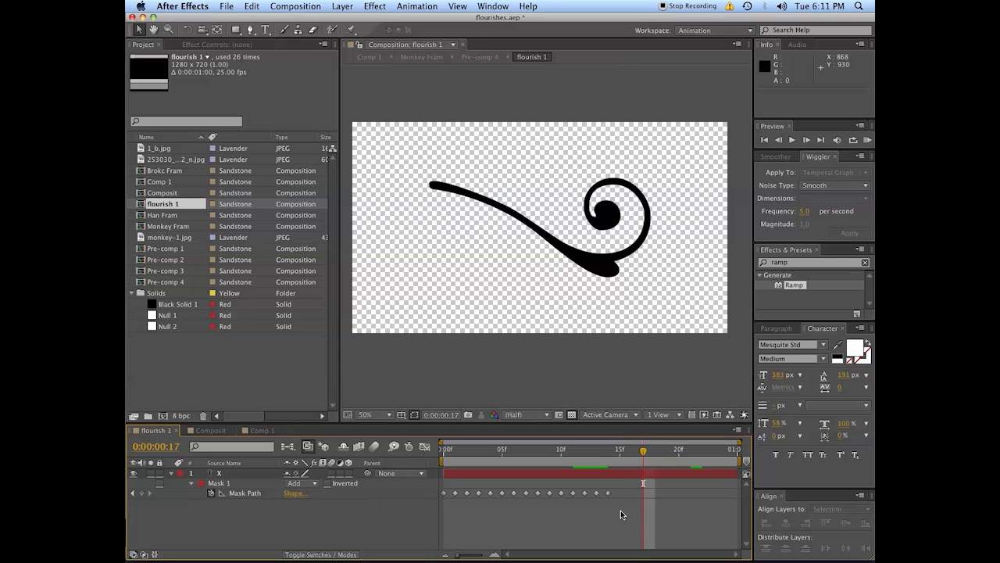
pyautogui.click(603, 473)
pyautogui.hotkey('ctrl', 'd')
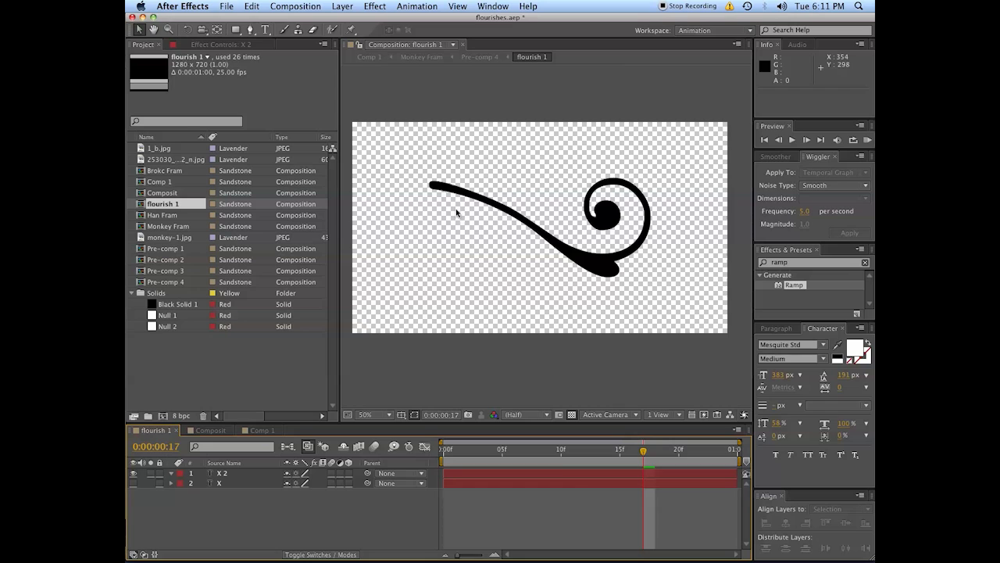
# - Start a Pen tool mask on layer X 2, tracing the stem from its thin outer tip to about mid-stem
pyautogui.click(572, 473)
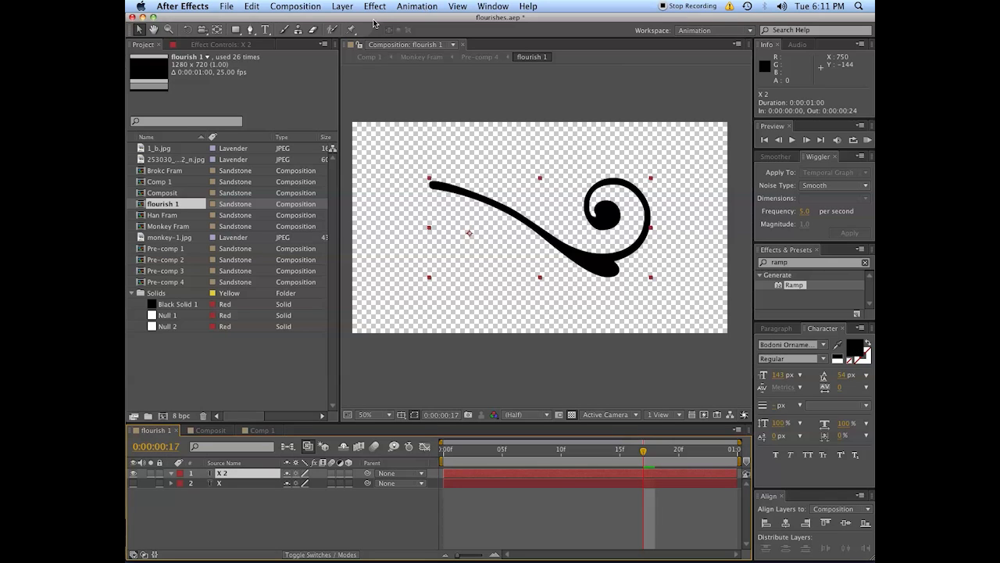
pyautogui.click(250, 29)
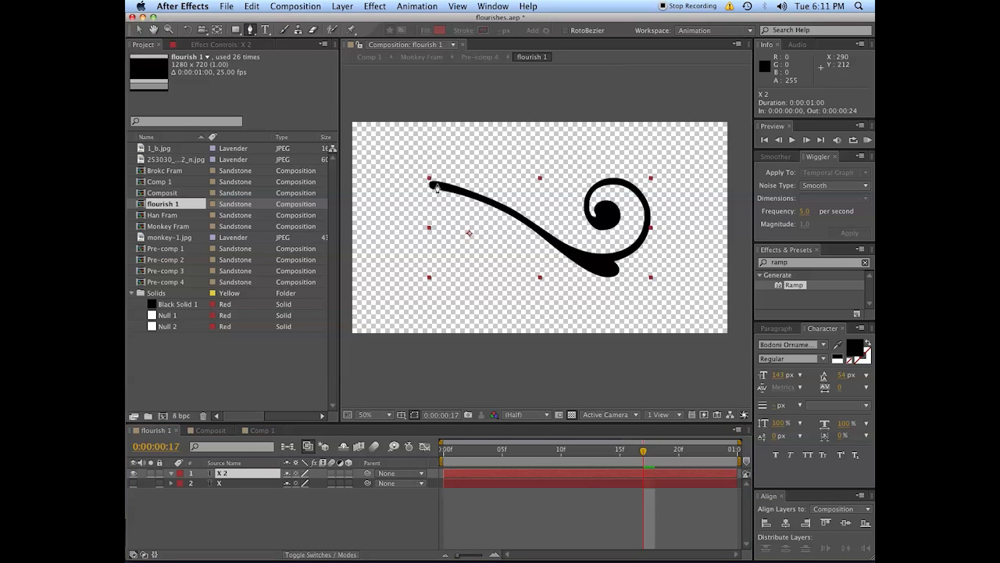
pyautogui.press('.')
pyautogui.moveTo(487, 178); pyautogui.dragTo(585, 248)
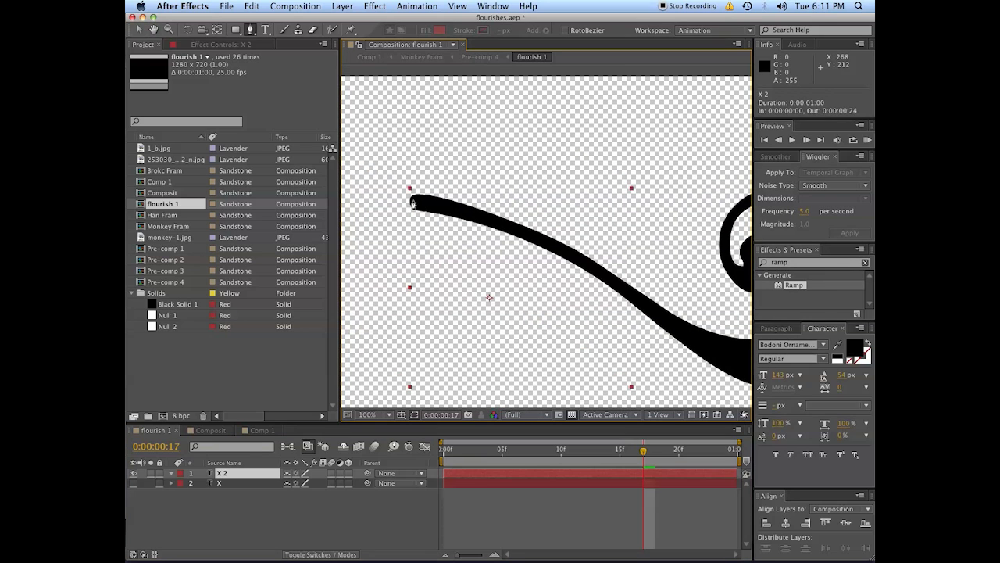
pyautogui.moveTo(413, 203); pyautogui.dragTo(469, 214)
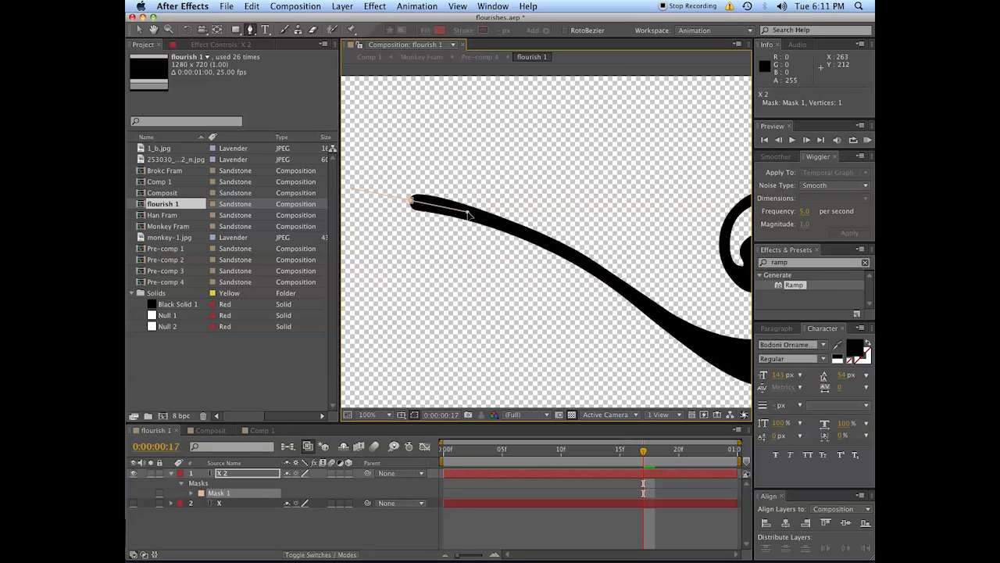
pyautogui.moveTo(586, 265); pyautogui.dragTo(636, 296)
# - Continue the mask path through the lower bend and around the spiral, ending at the centre of the curl
pyautogui.press('space')
pyautogui.moveTo(663, 328); pyautogui.dragTo(531, 269)
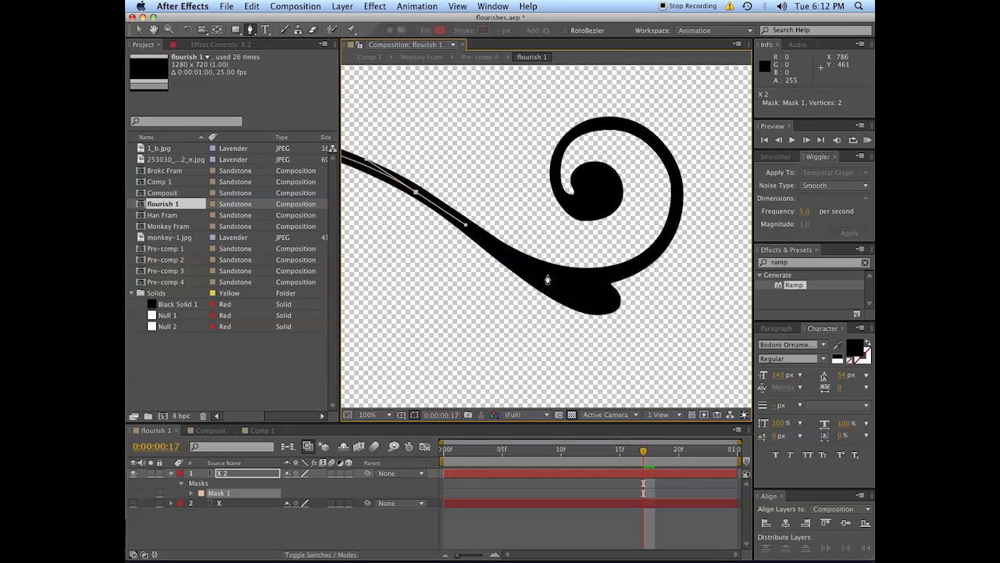
pyautogui.moveTo(548, 279); pyautogui.dragTo(575, 280)
pyautogui.moveTo(650, 261); pyautogui.dragTo(665, 242)
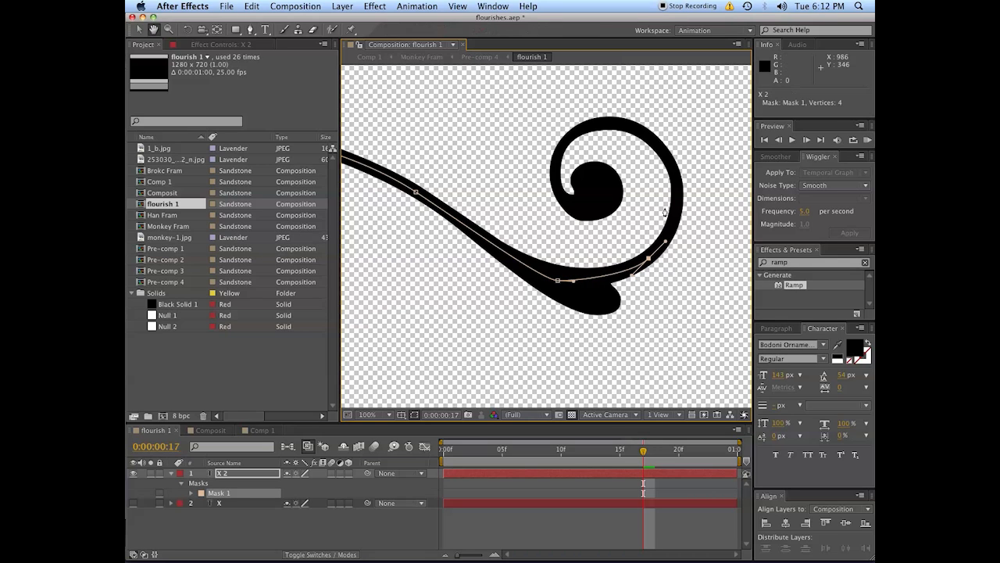
pyautogui.moveTo(670, 165); pyautogui.dragTo(647, 117)
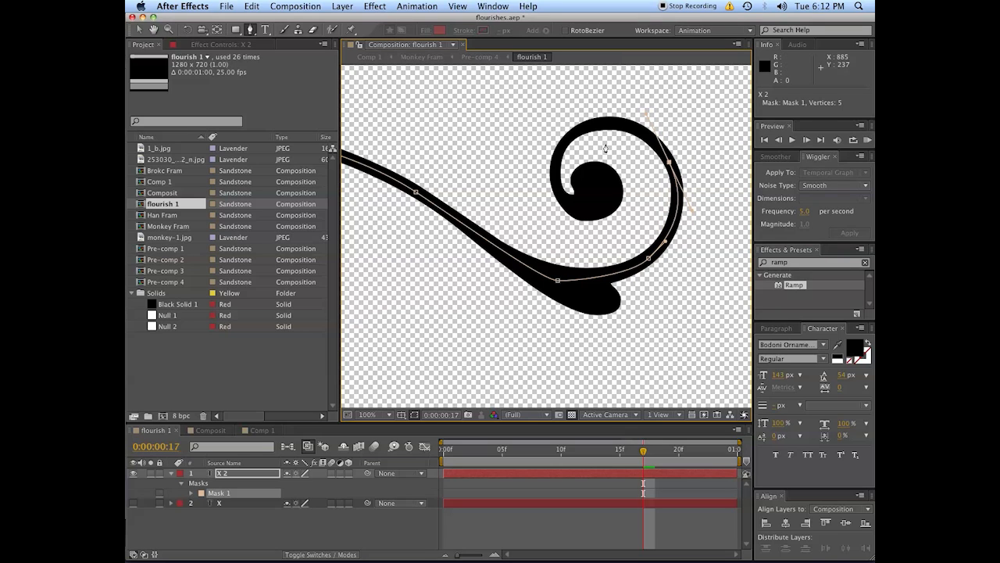
pyautogui.moveTo(564, 146); pyautogui.dragTo(545, 178)
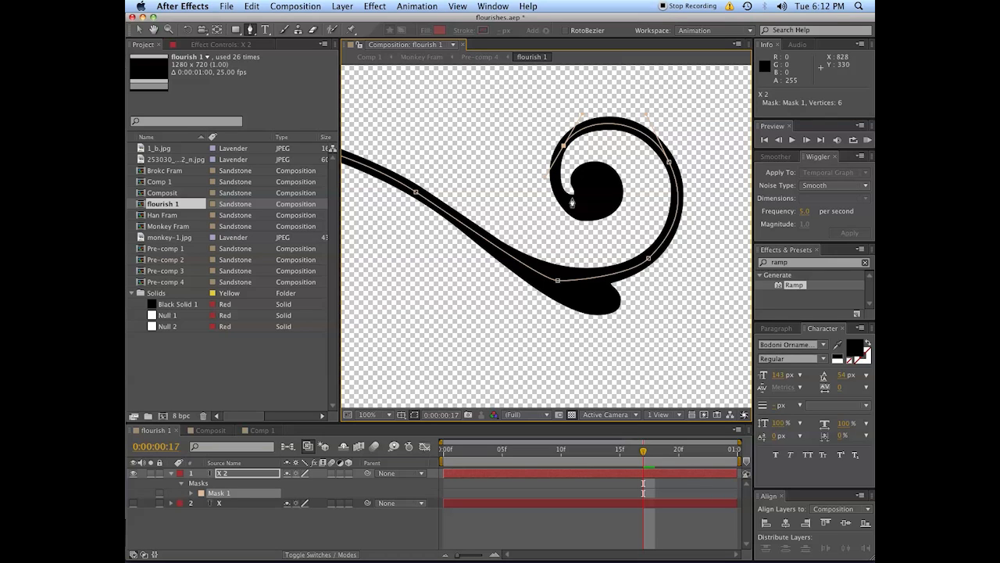
pyautogui.moveTo(576, 214); pyautogui.dragTo(592, 221)
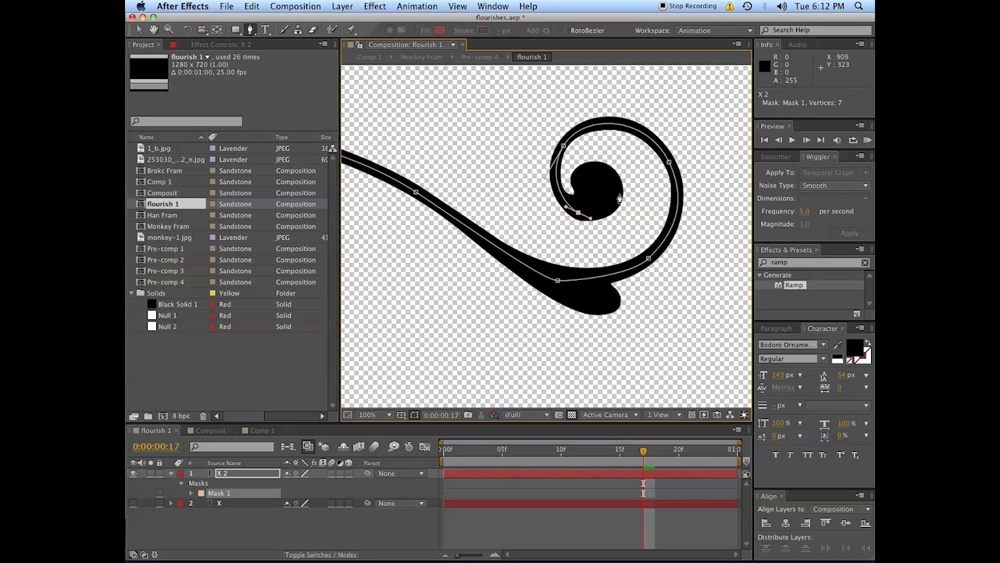
pyautogui.moveTo(616, 193)
pyautogui.mouseDown()
pyautogui.moveTo(612, 181)
pyautogui.moveTo(615, 191)
pyautogui.moveTo(580, 172)
pyautogui.moveTo(592, 202)
pyautogui.moveTo(599, 187)
pyautogui.mouseUp()
pyautogui.click(599, 191)
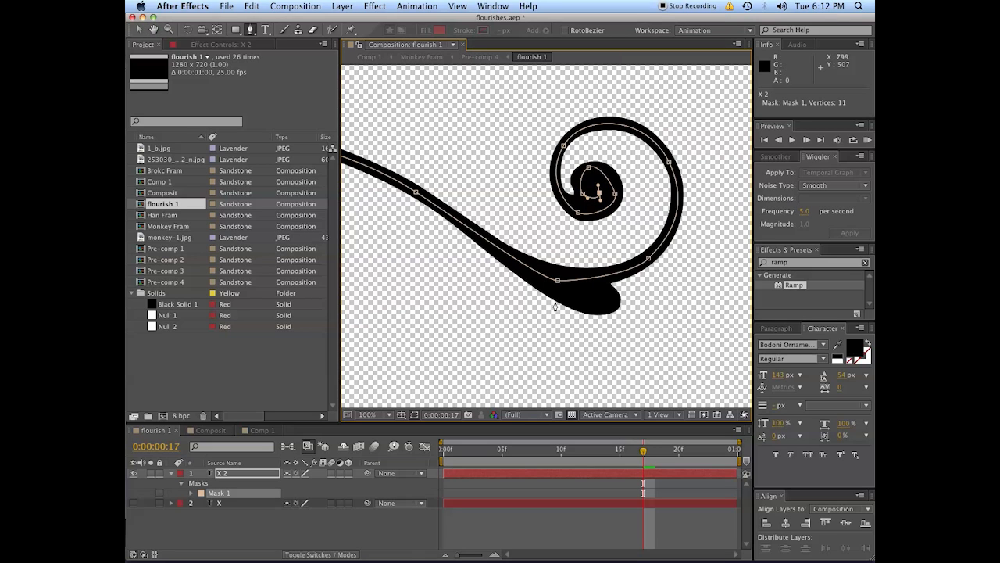
# - Shift the mask vertex at the flourish's lower bend slightly toward the teardrop end
pyautogui.press('v')
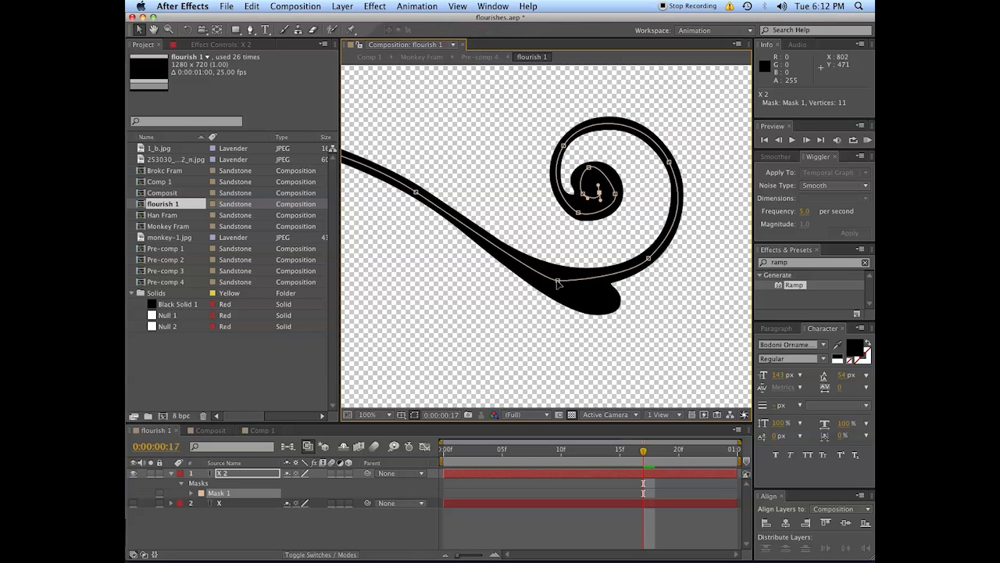
pyautogui.moveTo(558, 281); pyautogui.dragTo(568, 274)
pyautogui.press(',')
# - Find the Stroke effect by searching for stroke and apply it to layer X 2
pyautogui.click(548, 471)
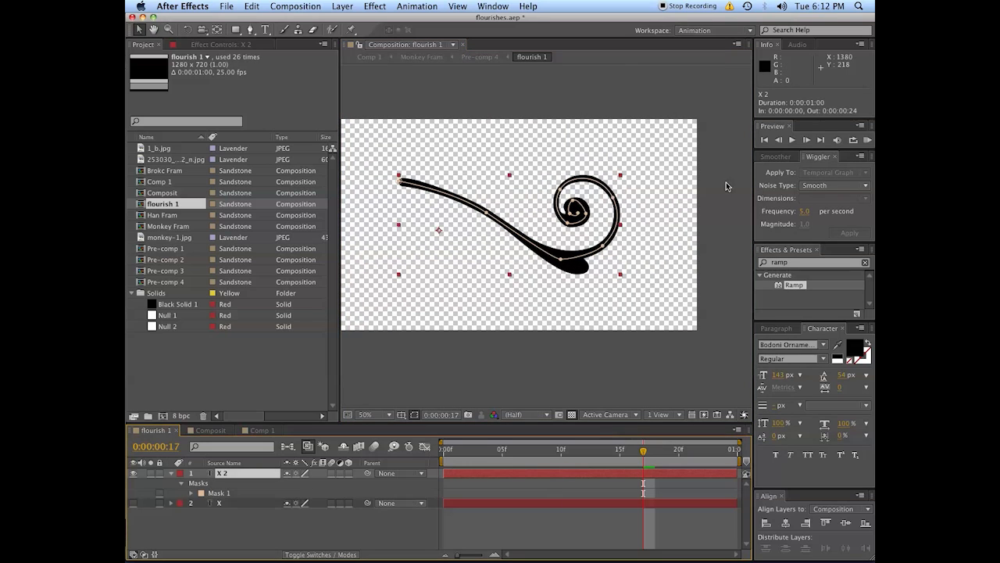
pyautogui.click(785, 265)
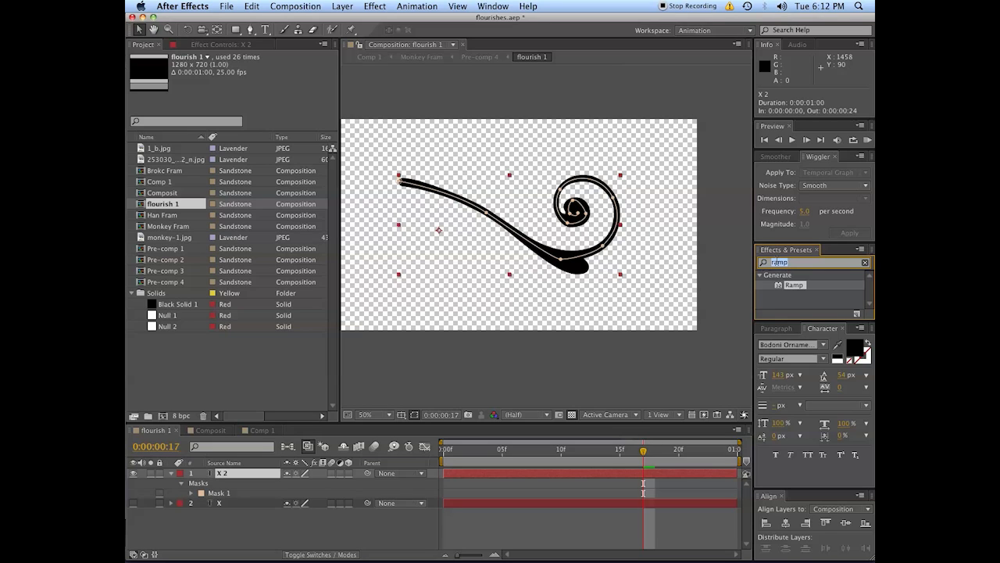
pyautogui.write('str')
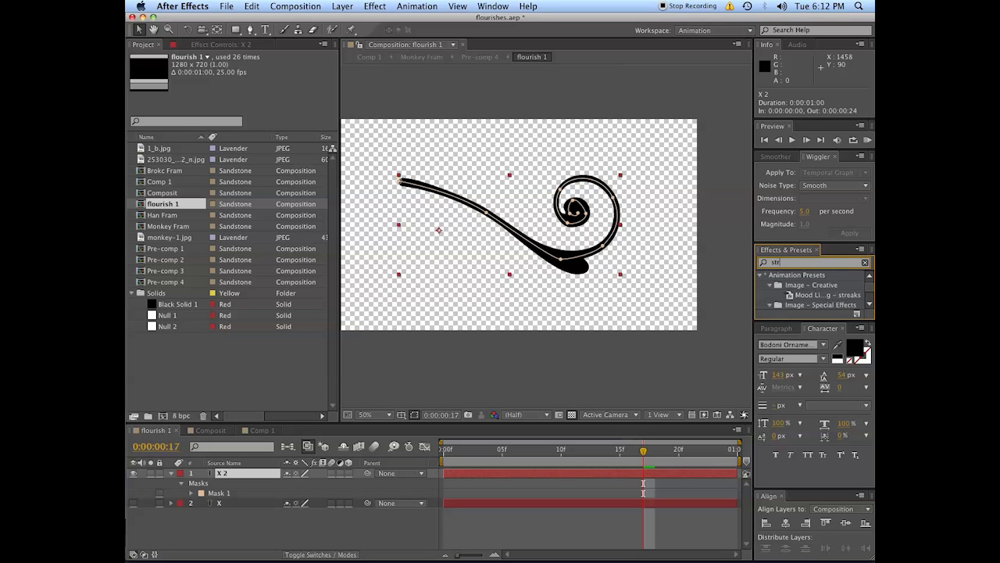
pyautogui.write('oke')
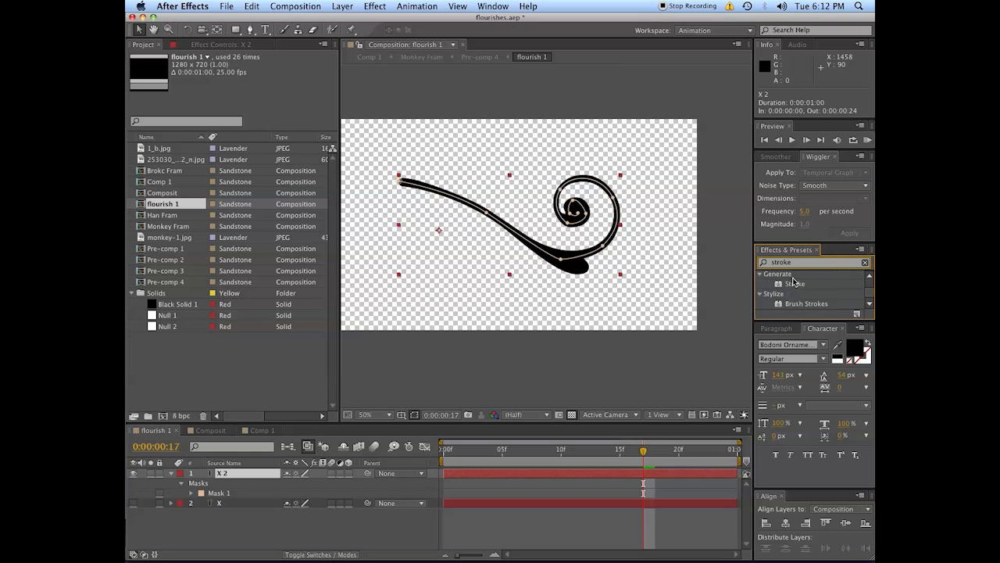
pyautogui.click(796, 285)
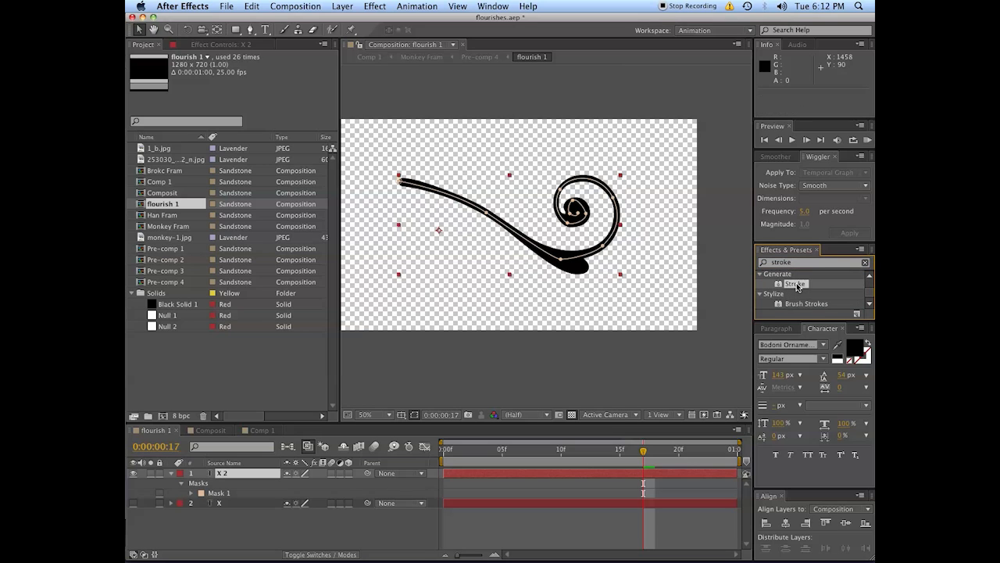
pyautogui.doubleClick(795, 285)
# - Set the Stroke effect's Brush Size to 50 to cover the width of the flourish
pyautogui.press('.')
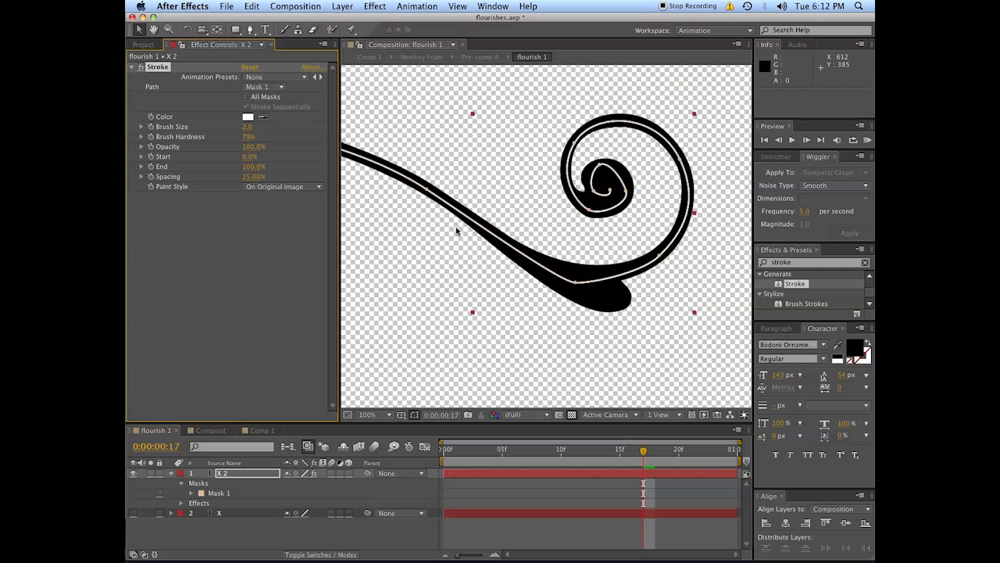
pyautogui.moveTo(457, 230); pyautogui.dragTo(569, 270)
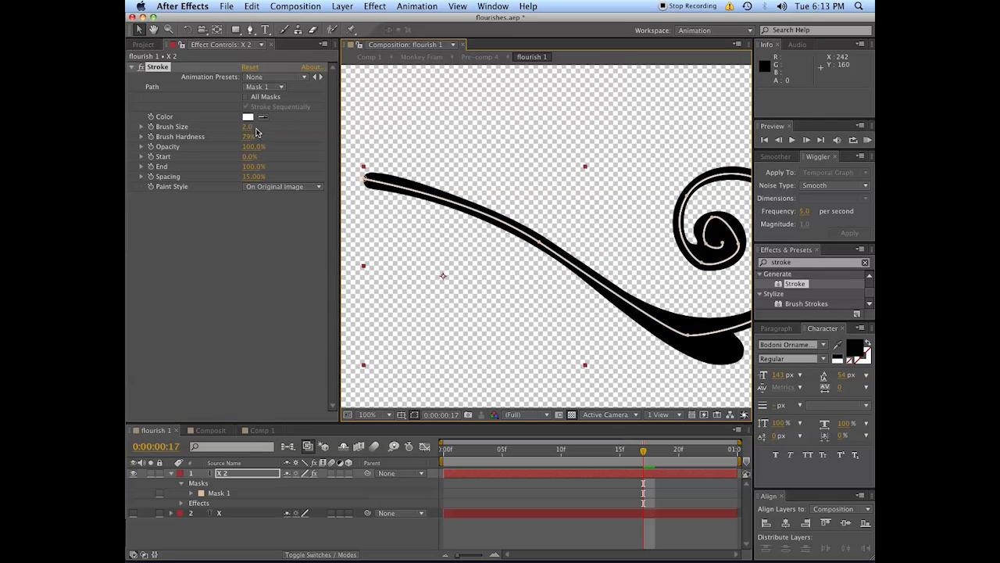
pyautogui.moveTo(249, 126)
pyautogui.mouseDown()
pyautogui.moveTo(322, 121)
pyautogui.moveTo(247, 123)
pyautogui.mouseUp()
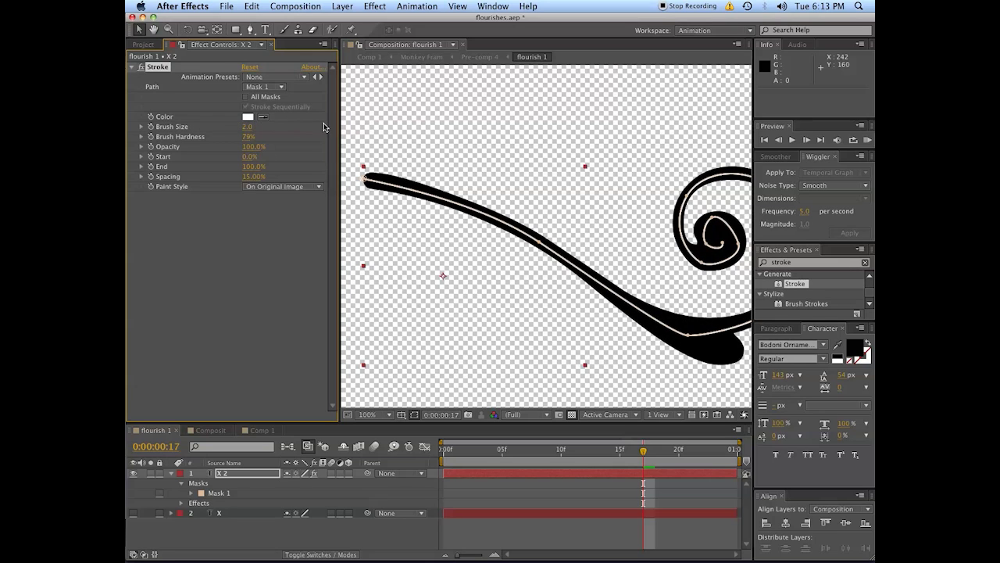
pyautogui.moveTo(248, 127)
pyautogui.mouseDown()
pyautogui.moveTo(414, 117)
pyautogui.moveTo(590, 133)
pyautogui.mouseUp()
pyautogui.press('space')
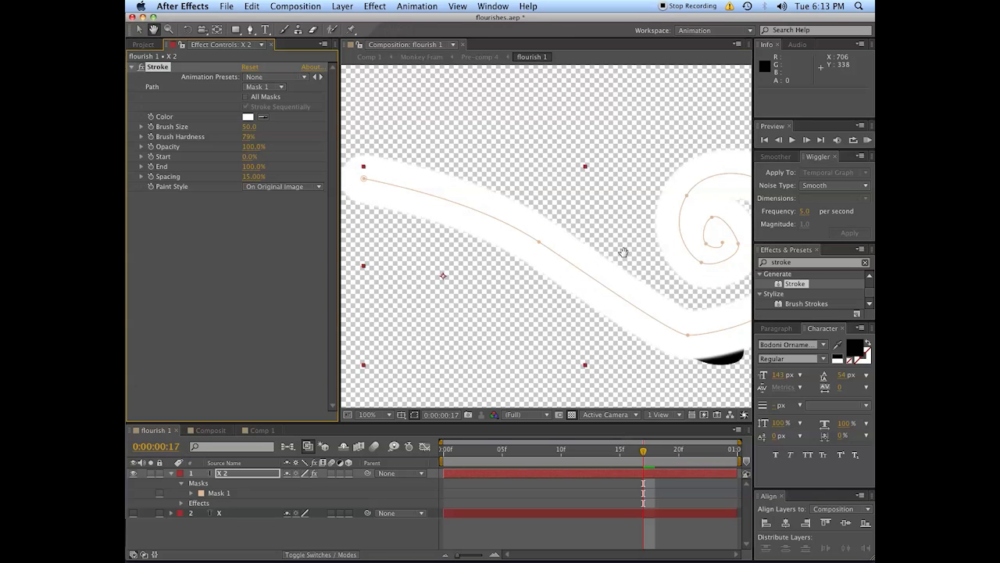
pyautogui.moveTo(624, 252); pyautogui.dragTo(534, 227)
pyautogui.press(',')
pyautogui.moveTo(248, 127); pyautogui.dragTo(277, 123)
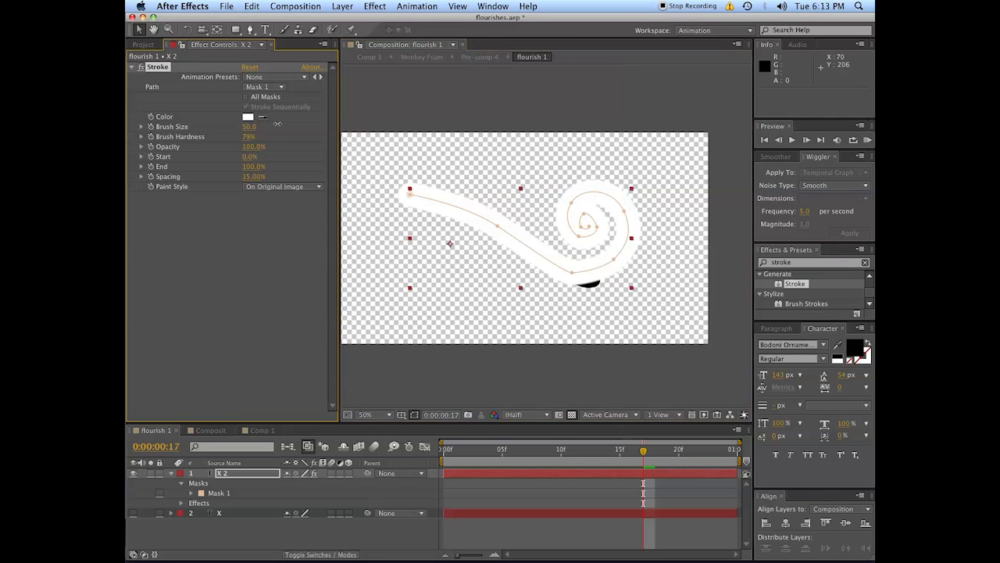
# - Adjust the mask vertex at the lower bend so the white stroke fully covers the black teardrop
pyautogui.press('.')
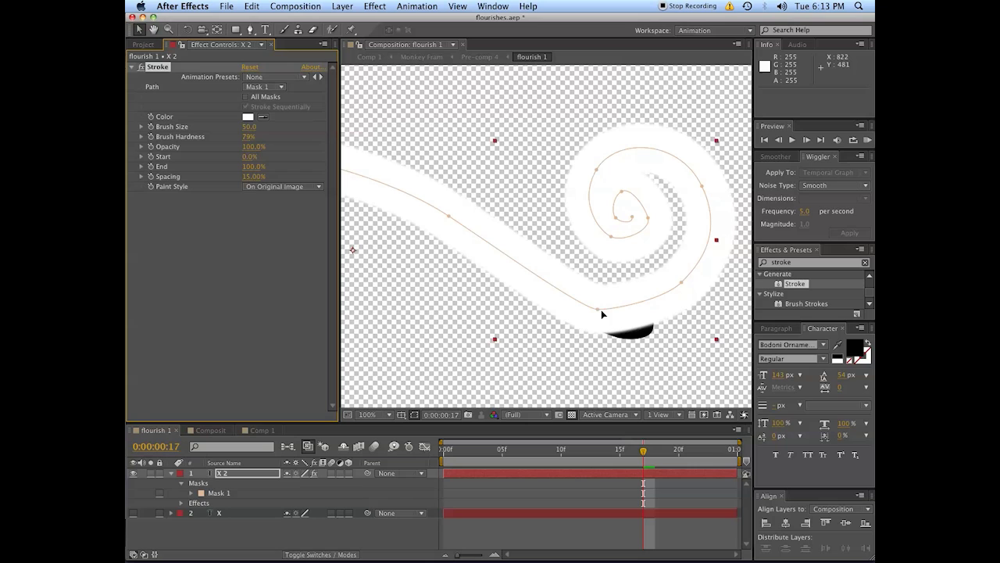
pyautogui.click(598, 310)
pyautogui.moveTo(599, 310)
pyautogui.mouseDown()
pyautogui.moveTo(634, 312)
pyautogui.moveTo(654, 331)
pyautogui.moveTo(656, 321)
pyautogui.moveTo(574, 305)
pyautogui.moveTo(616, 319)
pyautogui.moveTo(604, 285)
pyautogui.mouseUp()
pyautogui.press(',')
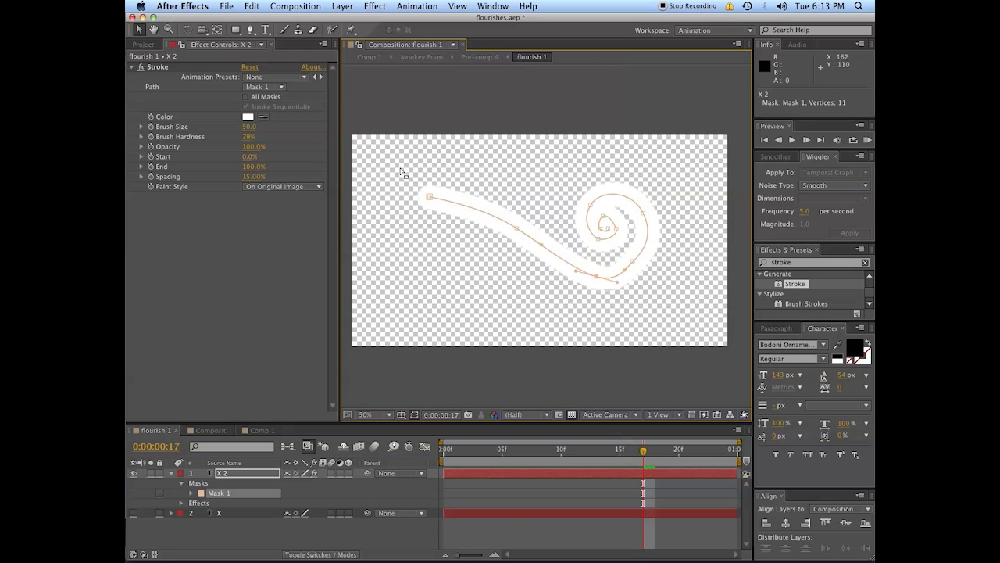
# - Set the Stroke effect's Paint Style to Reveal Original Image and its Brush Hardness to 100%
pyautogui.click(266, 238)
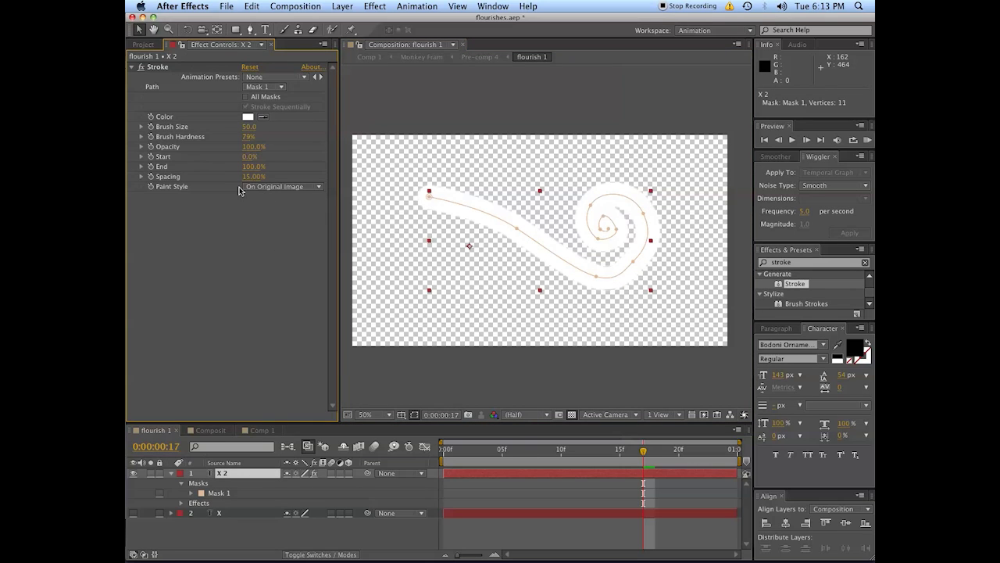
pyautogui.click(276, 188)
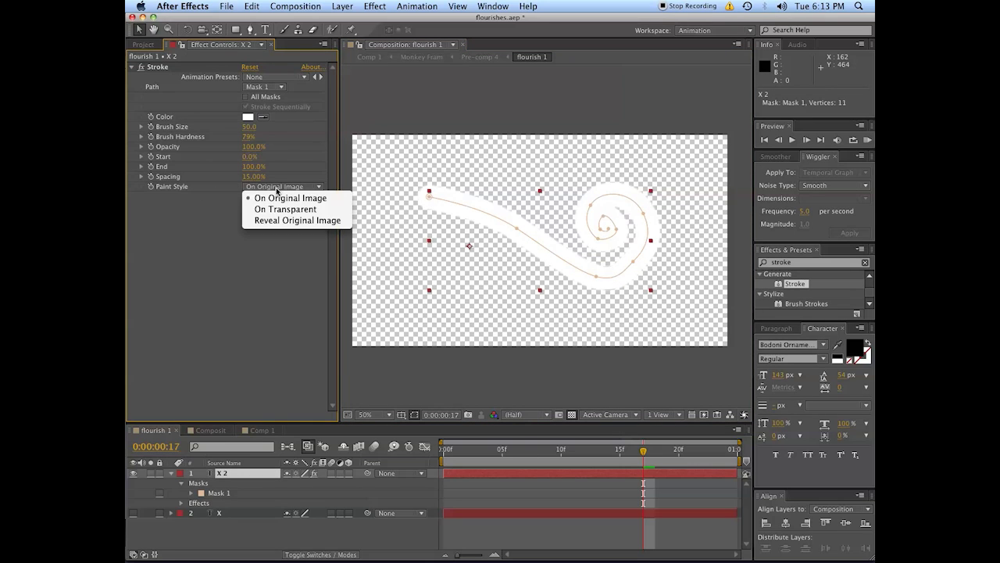
pyautogui.click(271, 223)
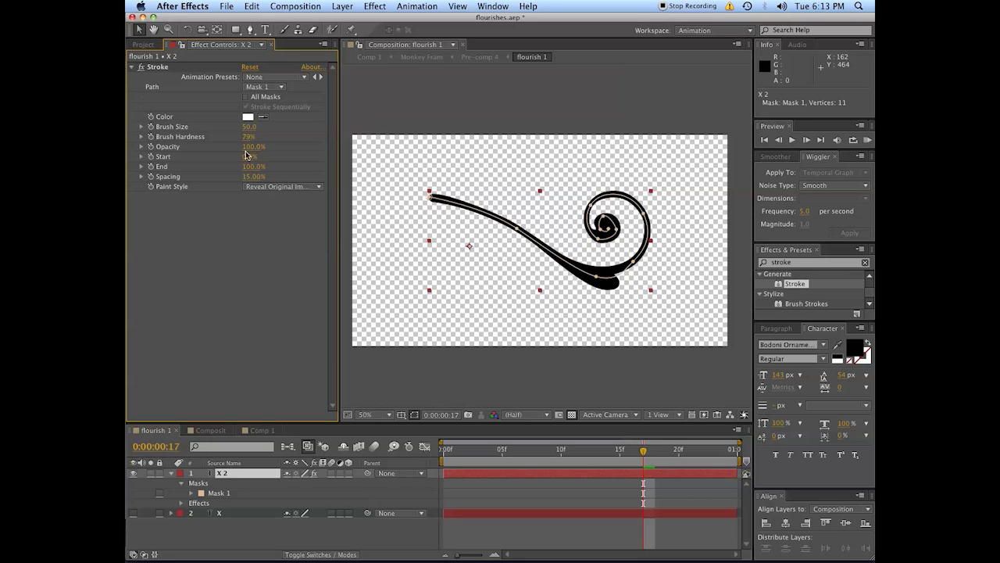
pyautogui.moveTo(249, 137); pyautogui.dragTo(380, 134)
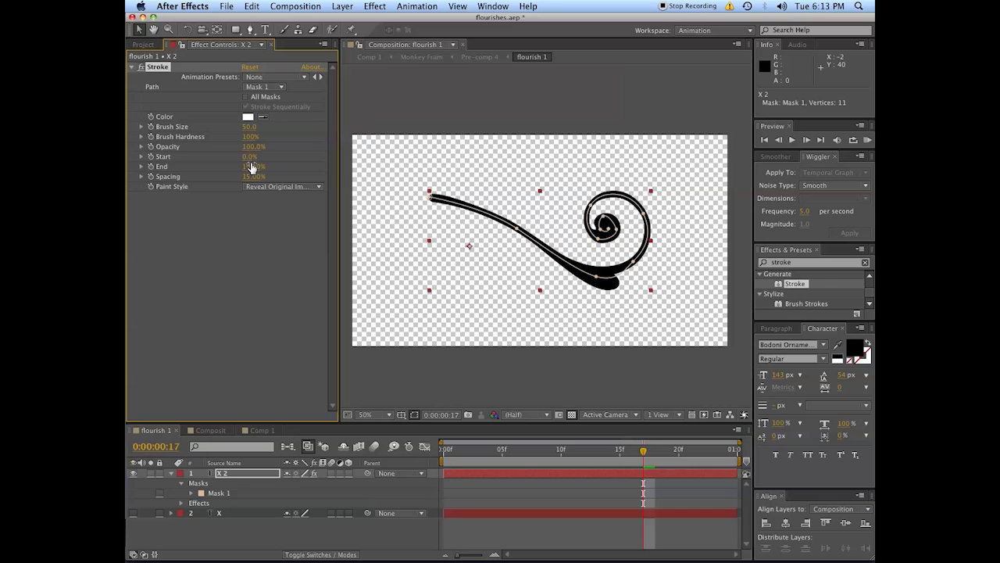
# - Keyframe the Stroke effect's End value from 0% at frame 0 to 100% at frame 10
pyautogui.moveTo(251, 164); pyautogui.dragTo(162, 165)
pyautogui.moveTo(491, 450); pyautogui.dragTo(415, 455)
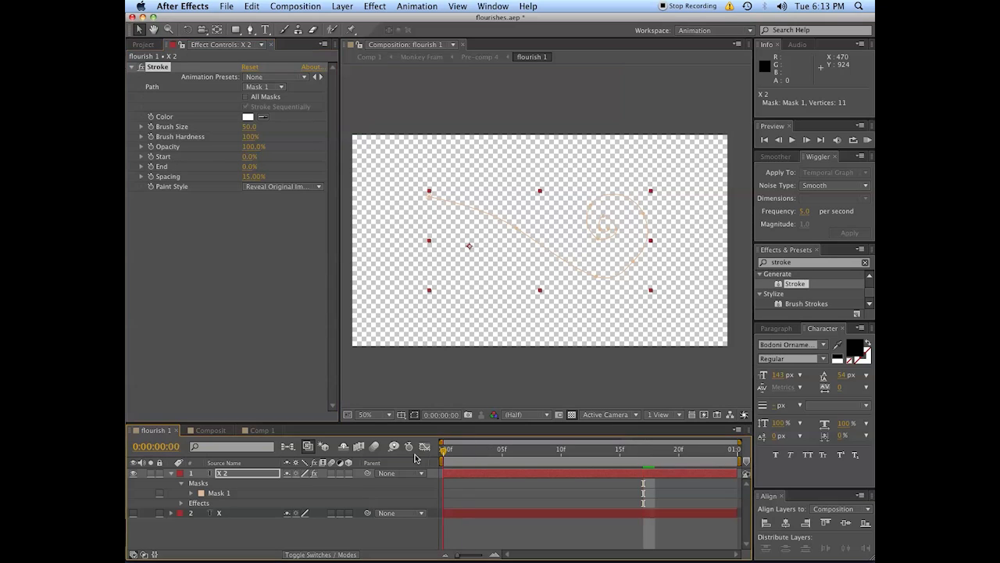
pyautogui.click(150, 166)
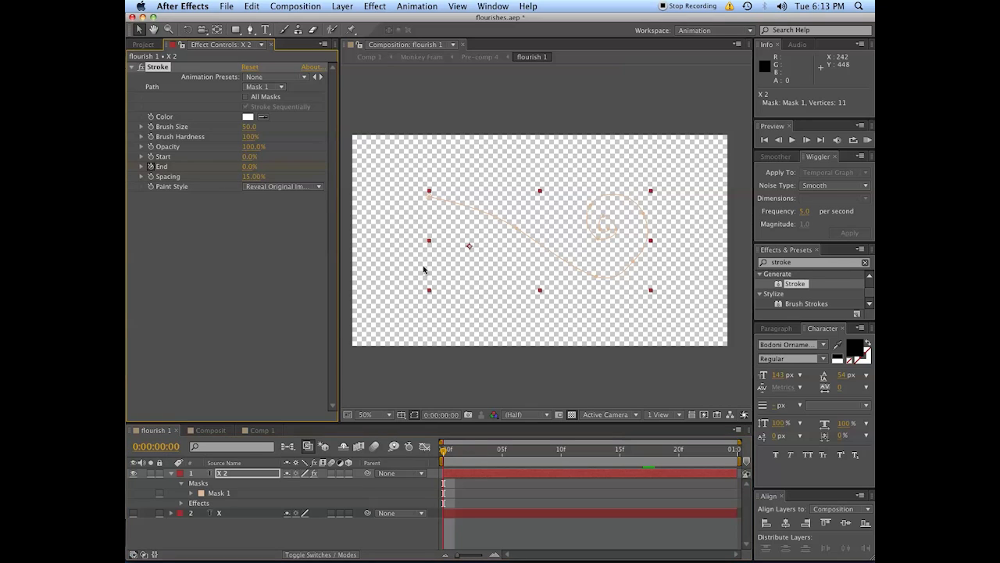
pyautogui.hotkey('shift', 'pagedown')
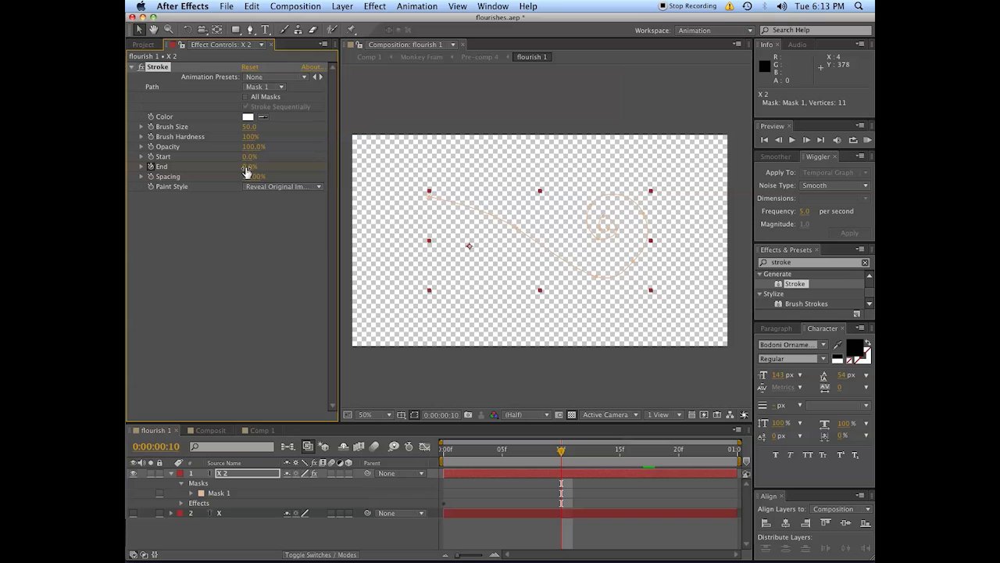
pyautogui.moveTo(246, 170); pyautogui.dragTo(289, 153)
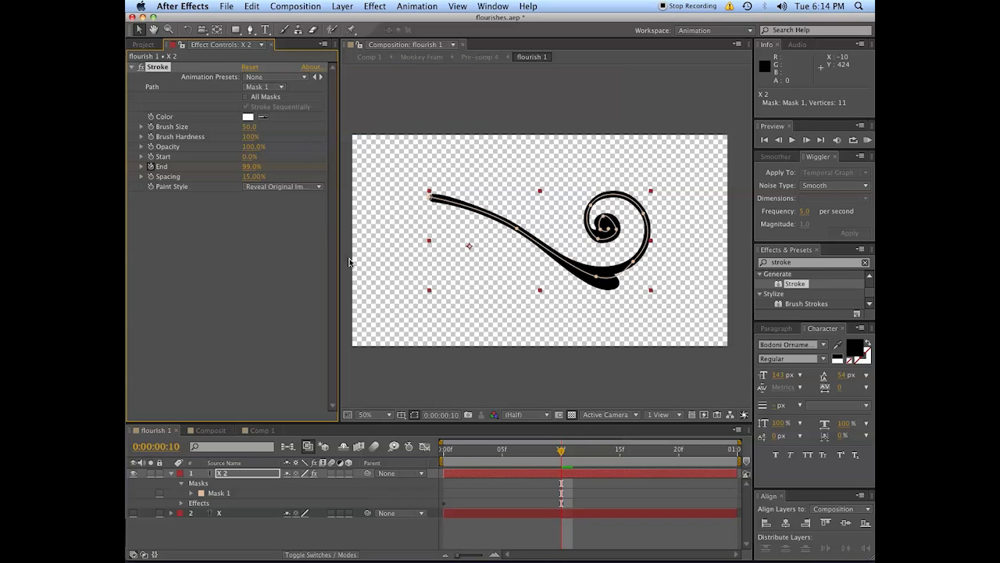
# - Preview the flourish reveal from the first frame and examine the spiral around frame 8
pyautogui.moveTo(560, 451); pyautogui.dragTo(370, 458)
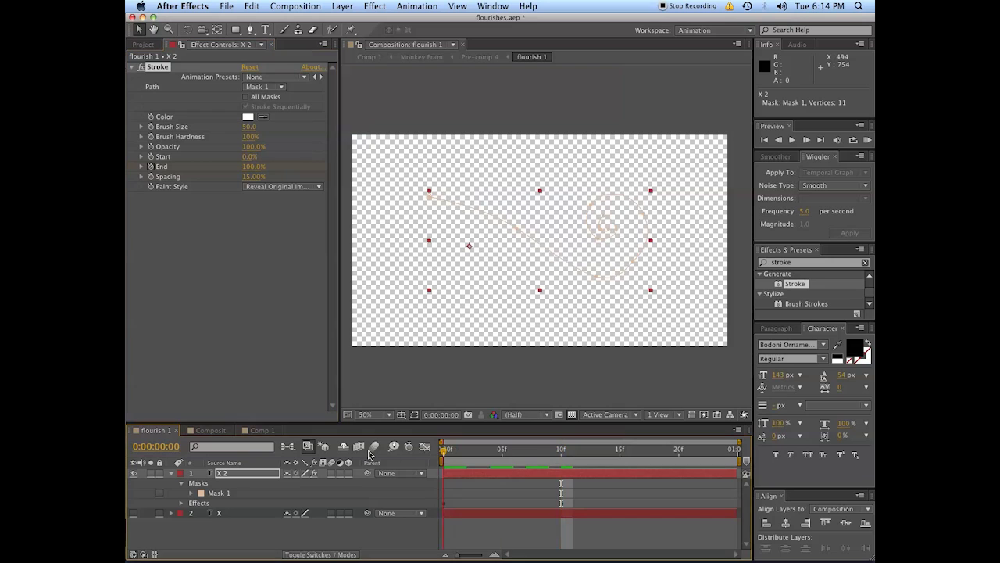
pyautogui.press('space')
pyautogui.press('space')
pyautogui.moveTo(547, 451)
pyautogui.mouseDown()
pyautogui.moveTo(528, 453)
pyautogui.moveTo(538, 452)
pyautogui.mouseUp()
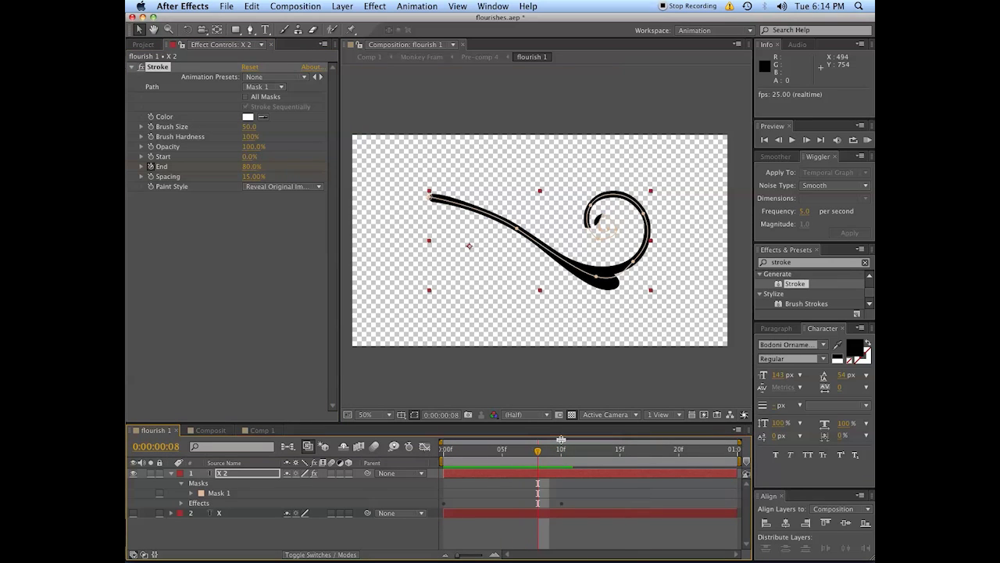
# - Examine the spiral's reveal up close, stepping between frames 7 and 8 to check how the stroke uncovers the curve
pyautogui.press('.')
pyautogui.press('space')
pyautogui.moveTo(655, 249); pyautogui.dragTo(558, 258)
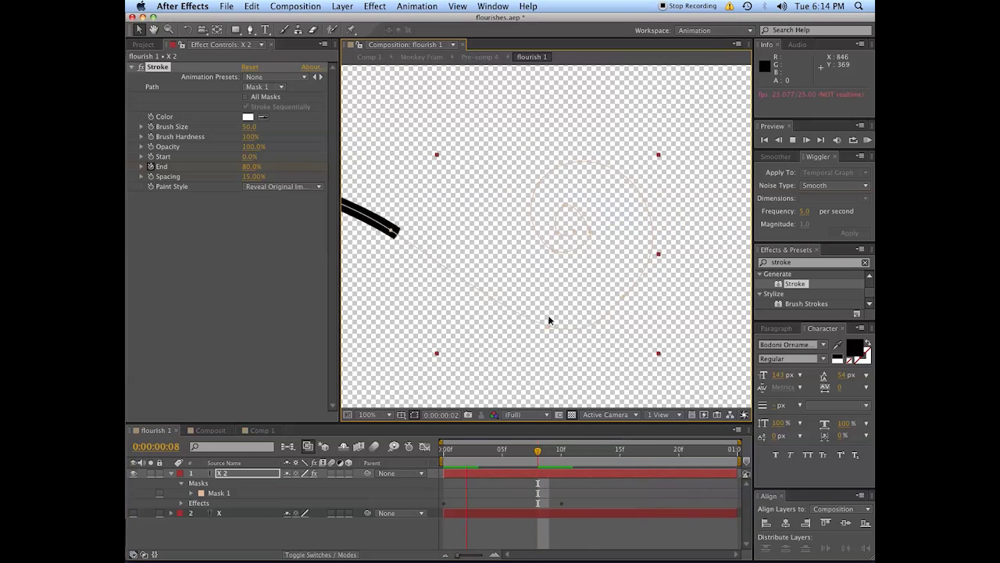
pyautogui.press('.')
pyautogui.moveTo(533, 457)
pyautogui.mouseDown()
pyautogui.moveTo(518, 459)
pyautogui.moveTo(556, 450)
pyautogui.moveTo(526, 451)
pyautogui.mouseUp()
pyautogui.click(547, 450)
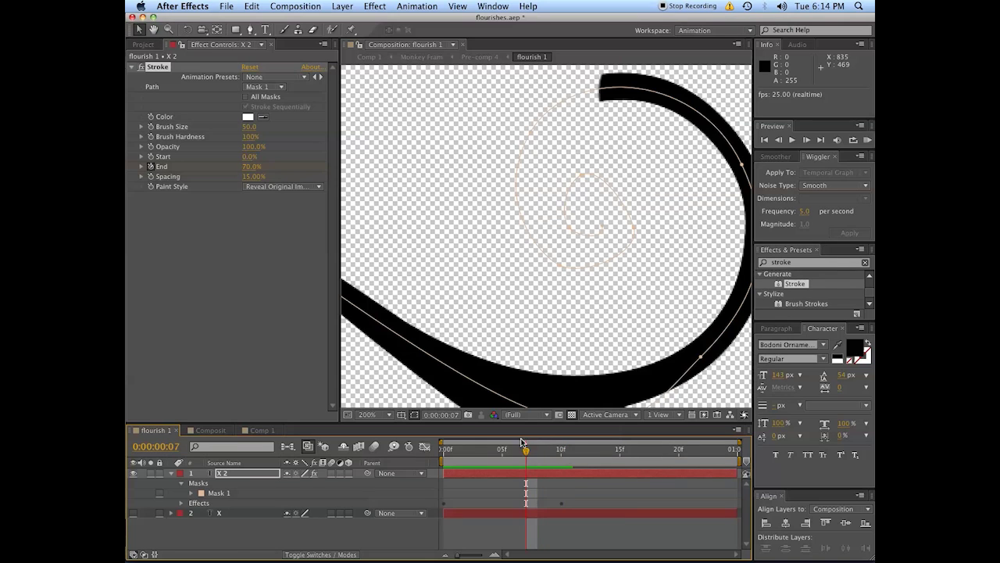
# - Play the whole flourish reveal from frame 0 with the full composition in view
pyautogui.scroll(-4, 554, 269)
pyautogui.moveTo(554, 268); pyautogui.dragTo(580, 259)
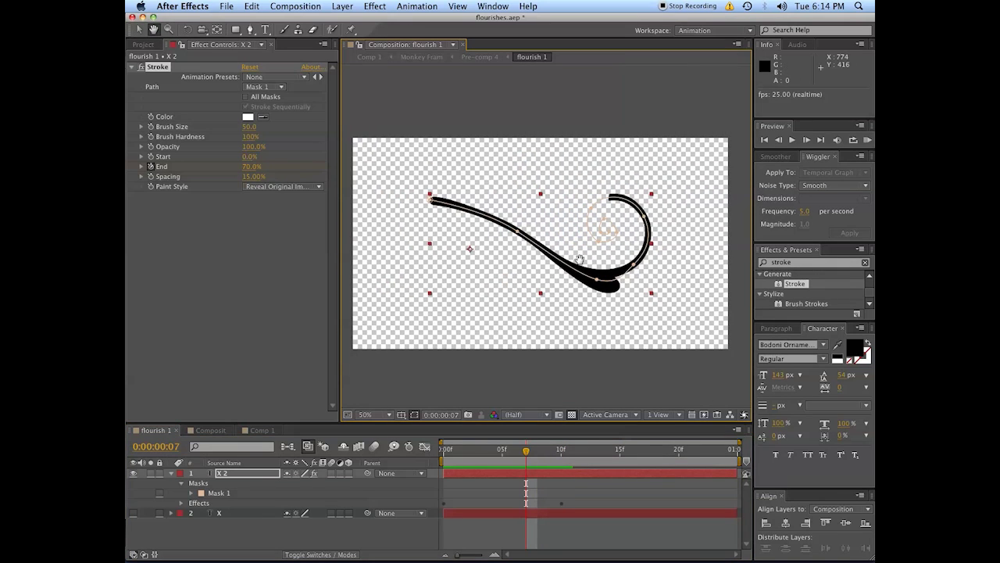
pyautogui.moveTo(508, 455); pyautogui.dragTo(440, 457)
pyautogui.press('KP_0')
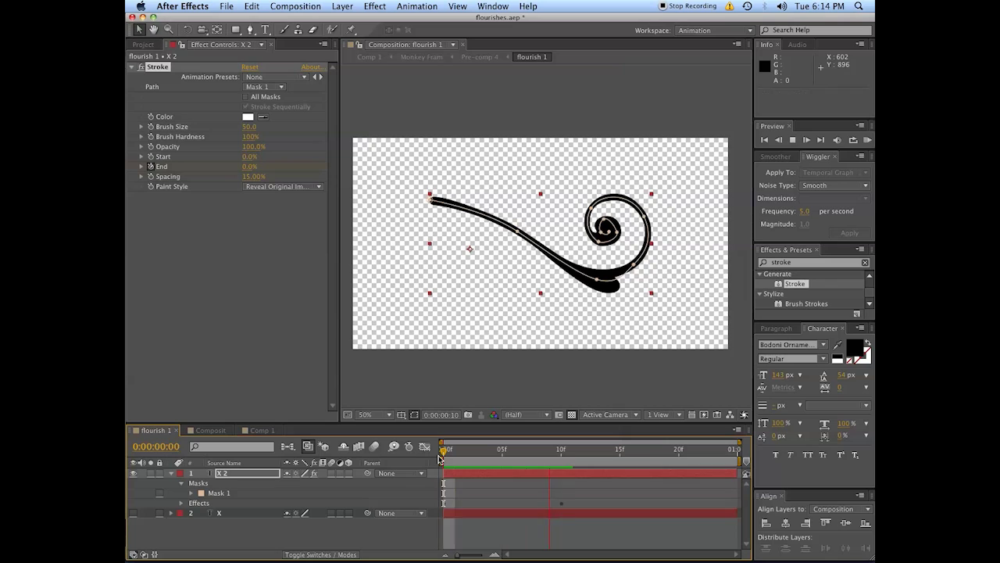
pyautogui.press('space')
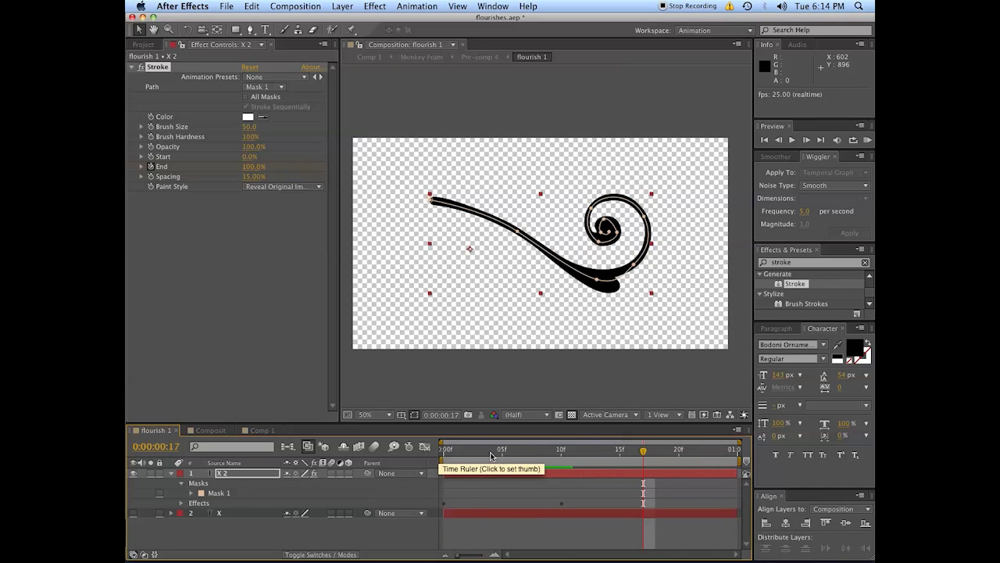
pyautogui.press('KP_0')
pyautogui.press('space')
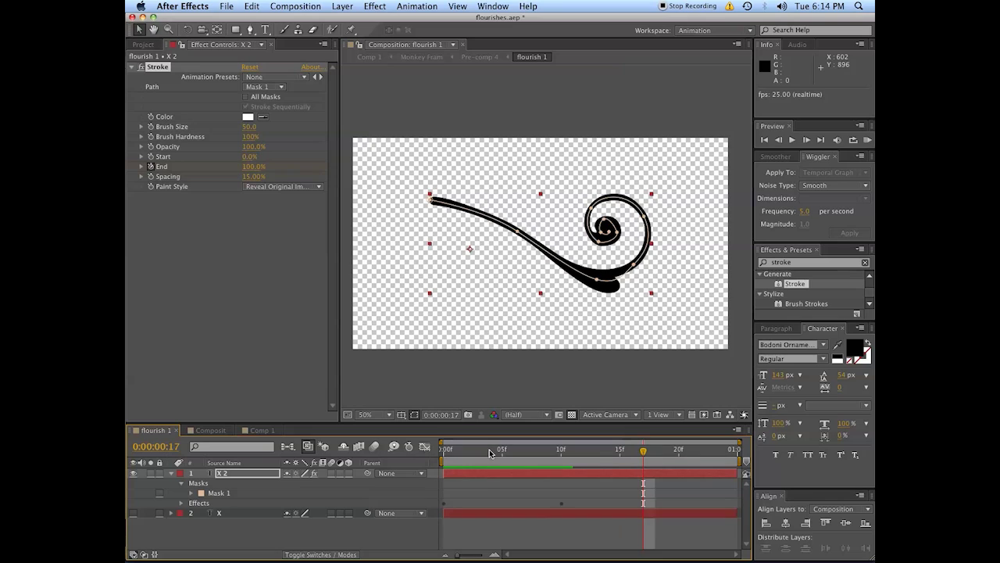